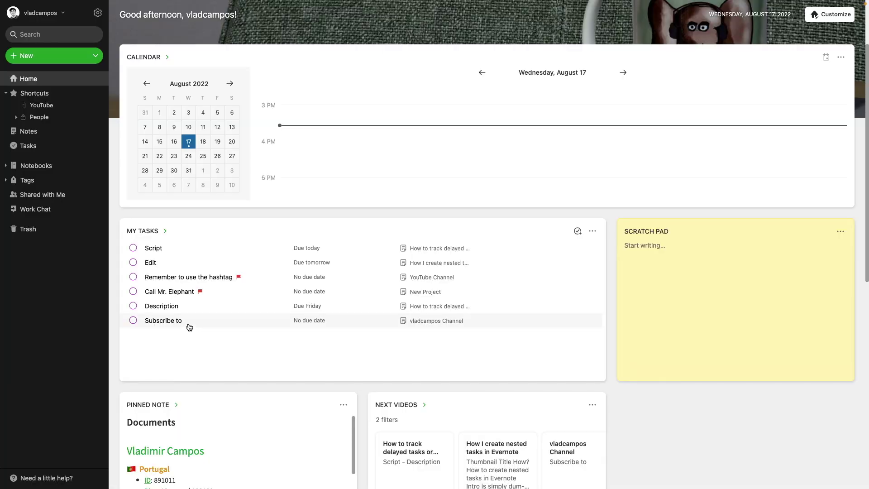
Mark the Subscribe to task in My Tasks as flagged
{"action": "left_click", "coordinate": [171, 320]}
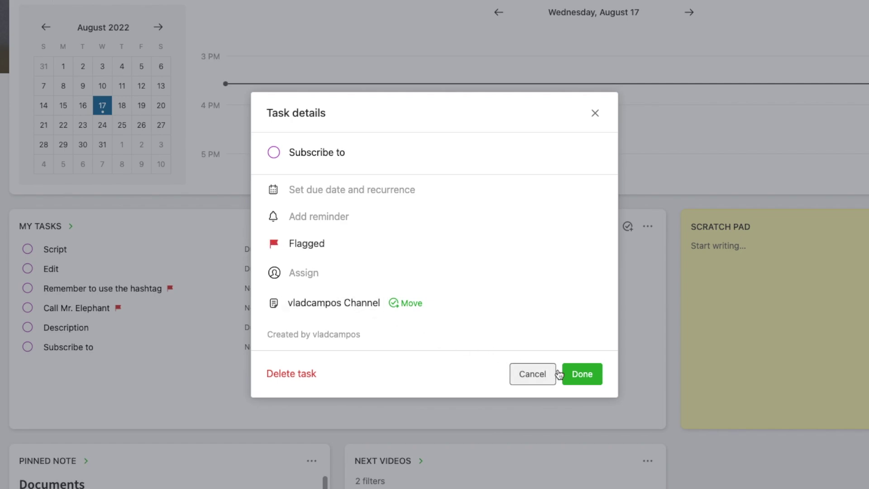
{"action": "left_click", "coordinate": [584, 375]}
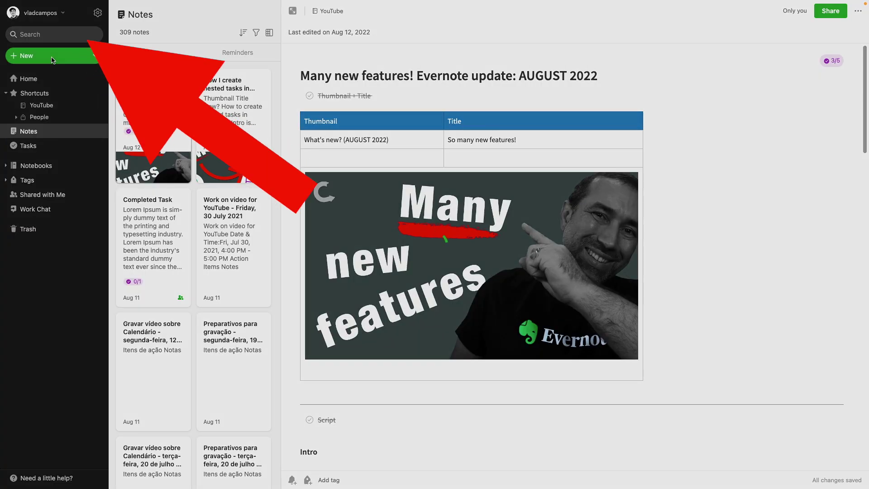
Create a 'New Project' note with pasted placeholder text and a checklist, and add it to Shortcuts
{"action": "left_click", "coordinate": [52, 60]}
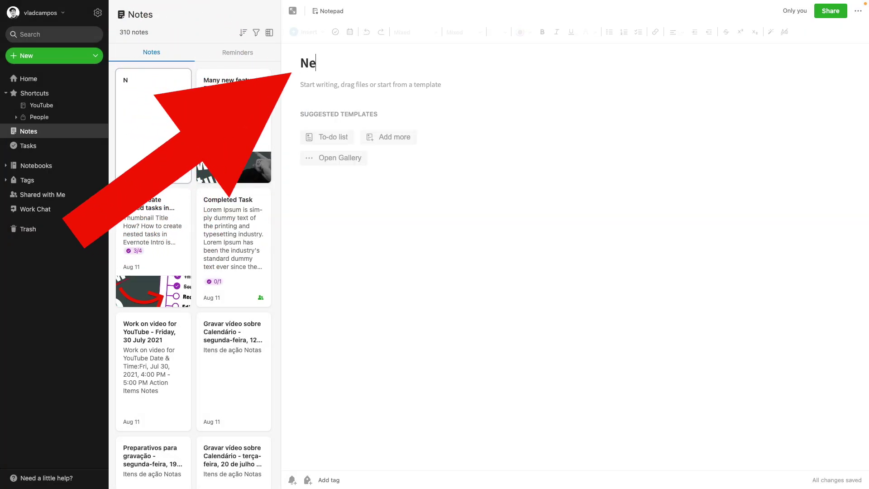
{"action": "type", "text": "New Project"}
{"action": "key", "text": "Return"}
{"action": "type", "text": "is simply dummy text of the printing and typesetting industry. Lorem Ipsum has been the industry's standard dummy text ever since the 1500s, when an unknown printer took a galley of type and scrambled it to make a type specimen book. It has survived not only five centuries, but also the leap into electronic typesetting, remaining essentially unchanged. It was popularised in the 1960s with the release of Letraset sheets containing Lorem Ipsum passages, and more recently with desktop publishing software like Aldus PageMaker including versions of Lorem Ipsum."}
{"action": "left_click", "coordinate": [638, 32]}
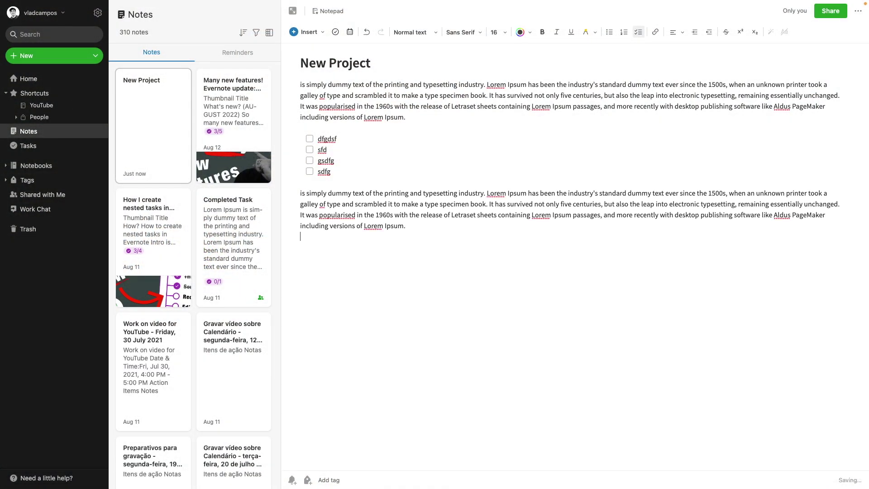
{"action": "type", "text": "is simply dummy text of the printing and typesetting industry. Lorem Ipsum has been the industry's standard dummy text ever since the 1500s, when an unknown printer took a galley of type and scrambled it to make a type specimen book. It has survived not only five centuries, but also the leap into electronic typesetting, remaining essentially unchanged. It was popularised in the 1960s with the release of Letraset sheets containing Lorem Ipsum passages, and more recently with desktop publishing software like Aldus PageMaker including versions of Lorem Ipsum."}
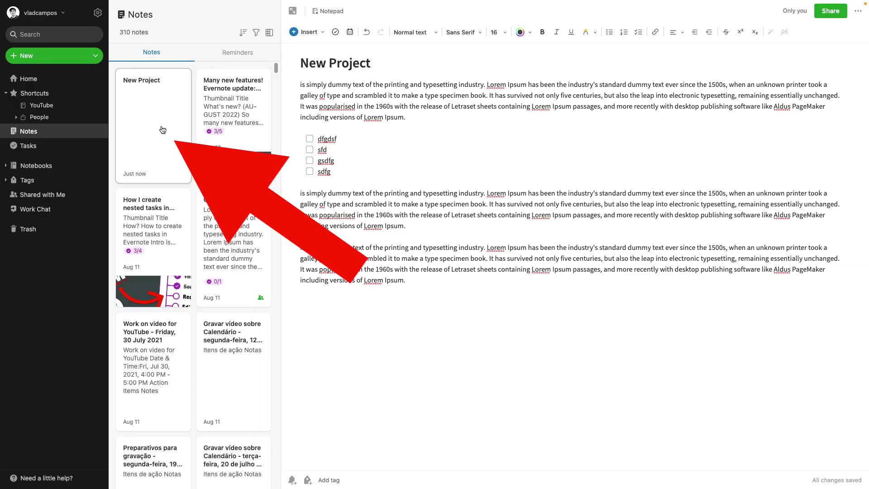
{"action": "left_click_drag", "start_coordinate": [126, 116], "coordinate": [58, 98]}
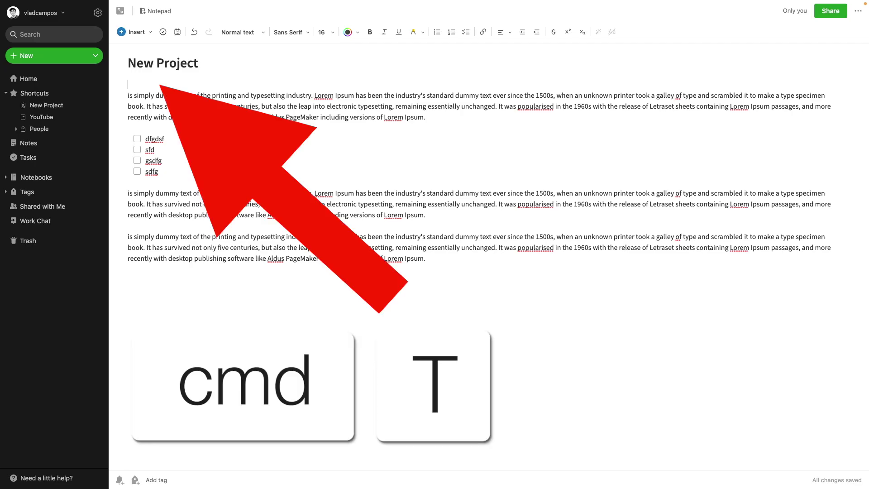
Add a flagged task 'Call Mr. Elephant' at the top of the note
{"action": "key", "text": "super+t"}
{"action": "type", "text": "Call Mr. Elephant"}
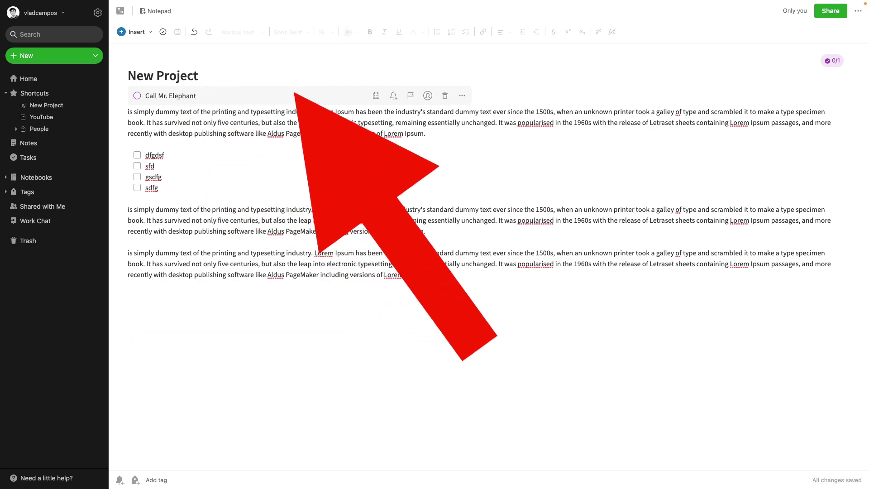
{"action": "left_click", "coordinate": [411, 96]}
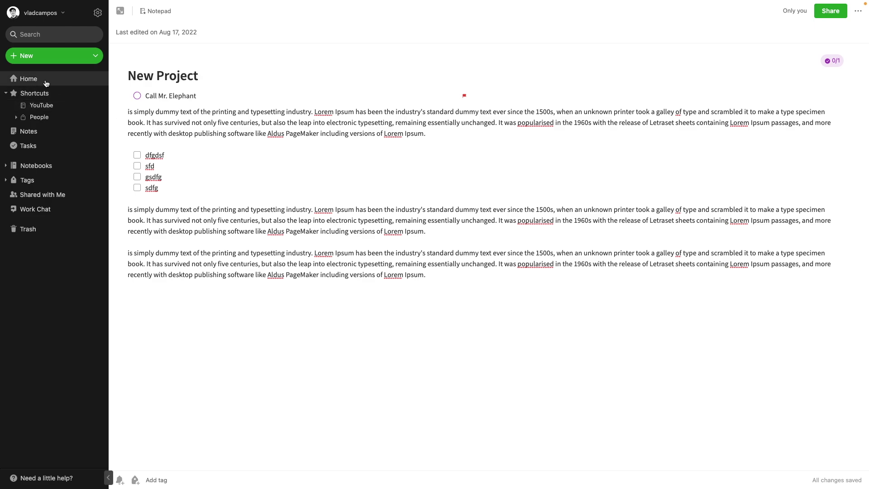
Add the task 'Remember to use the hashtag' to the YouTube Channel note
{"action": "left_click", "coordinate": [46, 83]}
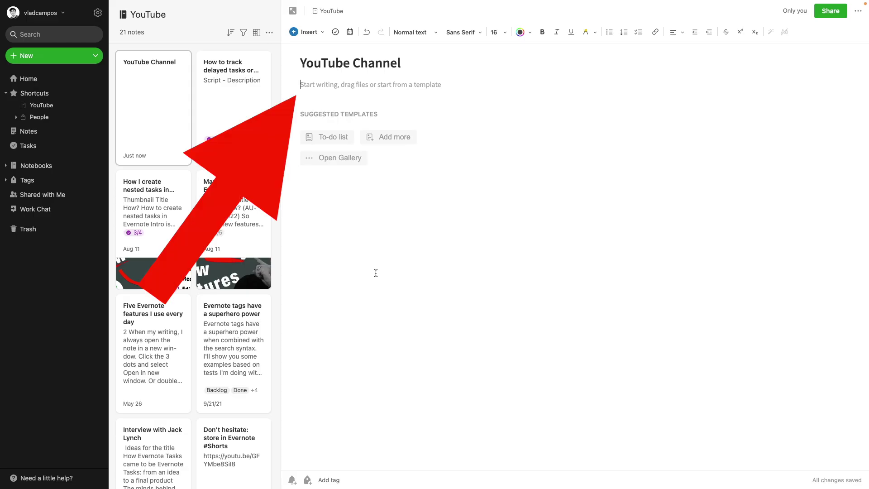
{"action": "key", "text": "super+t"}
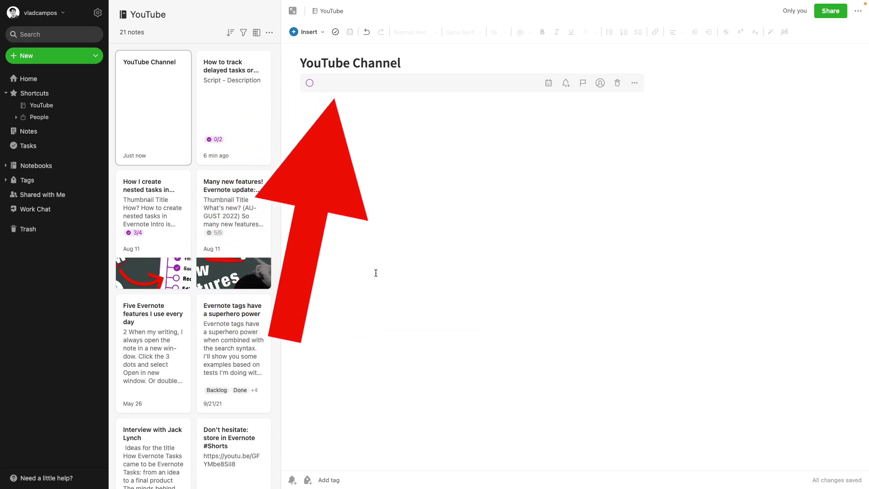
{"action": "type", "text": "Remember to use the hashtag"}
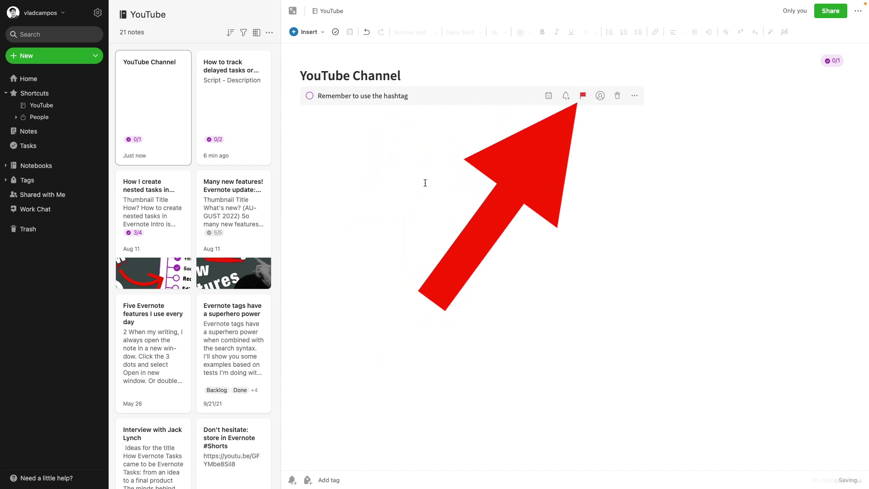
{"action": "left_click", "coordinate": [34, 80]}
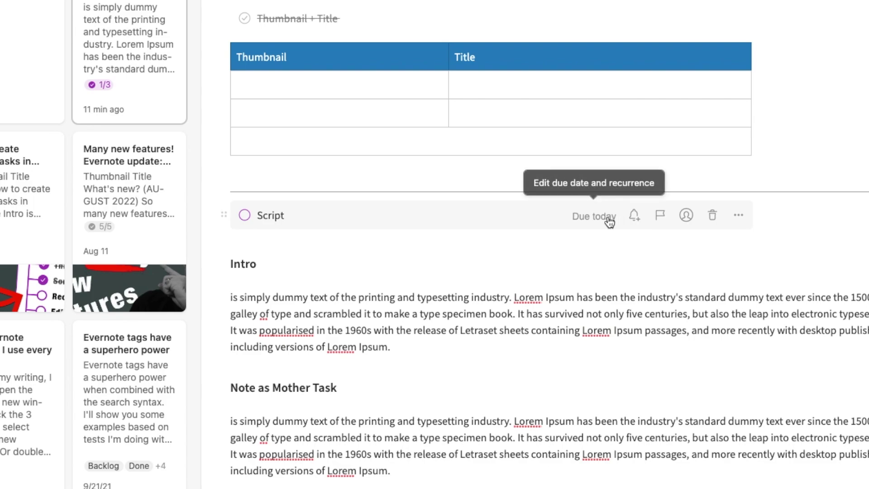
Delete the 'Due today' date from the Script task in the delayed-tasks note
{"action": "left_click", "coordinate": [607, 217]}
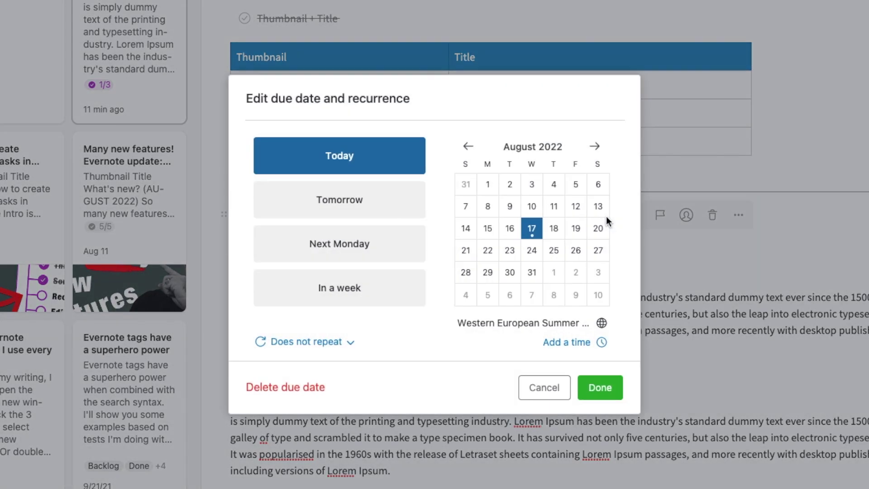
{"action": "left_click", "coordinate": [306, 389]}
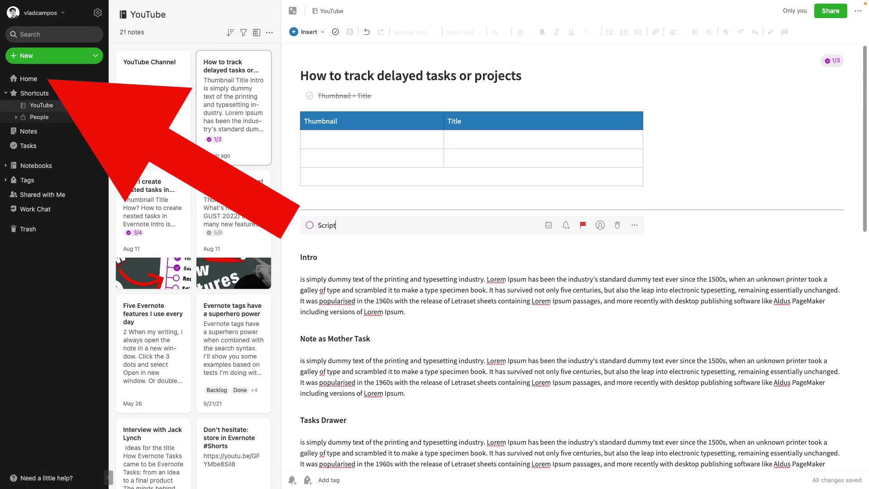
{"action": "left_click", "coordinate": [38, 83]}
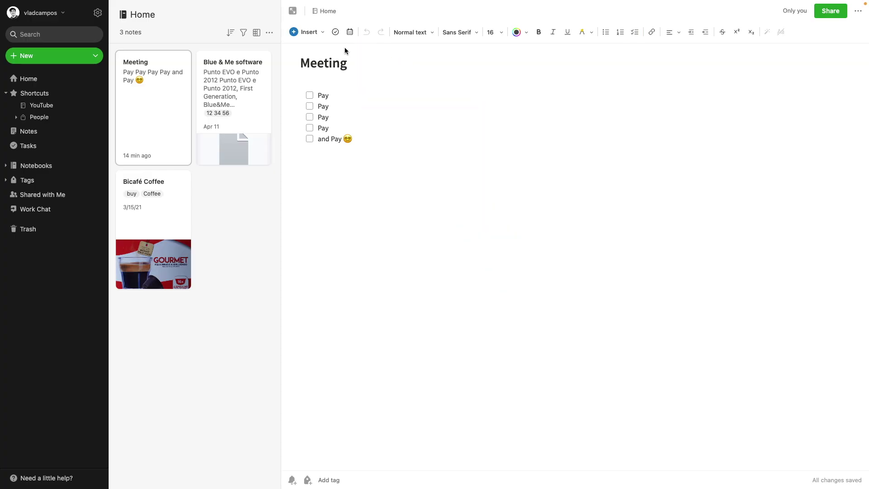
Insert the August 23, 1:00–1:50 PM 'Meeting at the Bank' event into the Meeting note
{"action": "left_click", "coordinate": [350, 32]}
{"action": "left_click", "coordinate": [279, 220]}
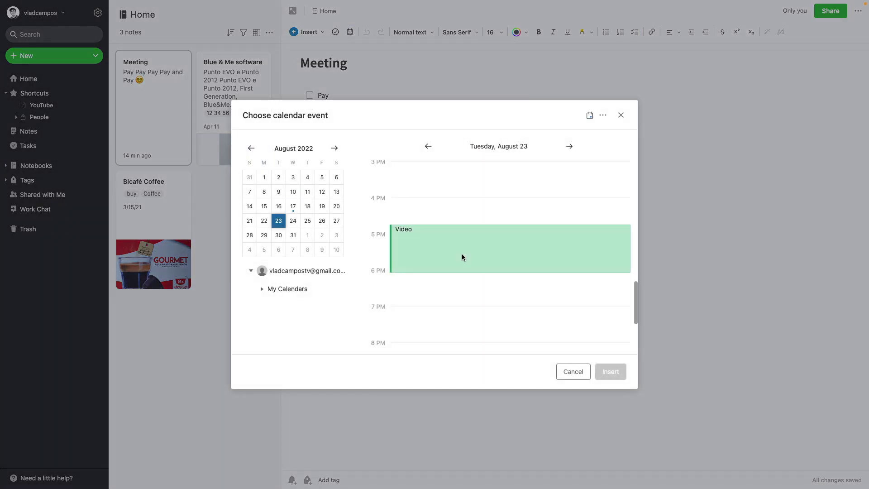
{"action": "scroll", "coordinate": [462, 254], "scroll_direction": "up", "scroll_amount": 3}
{"action": "left_click", "coordinate": [464, 213]}
{"action": "left_click", "coordinate": [600, 374]}
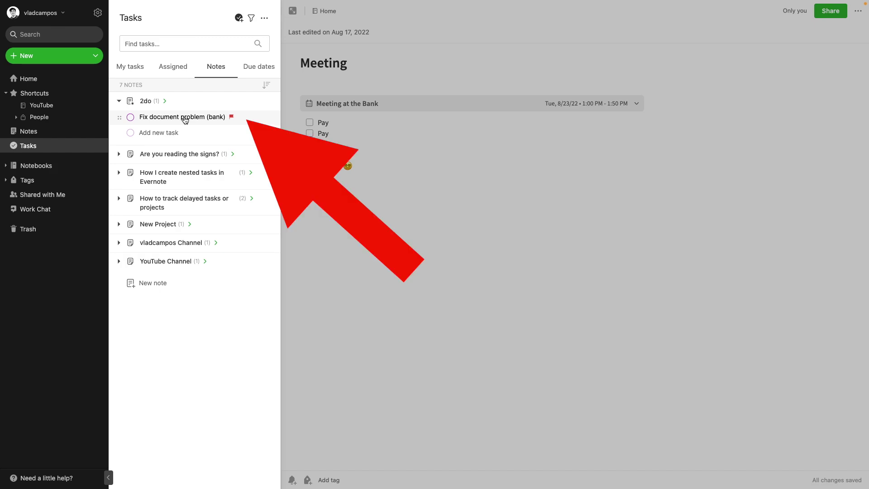
Move the 'Fix document problem (bank)' task from the 2do note to the Meeting note
{"action": "left_click", "coordinate": [185, 119]}
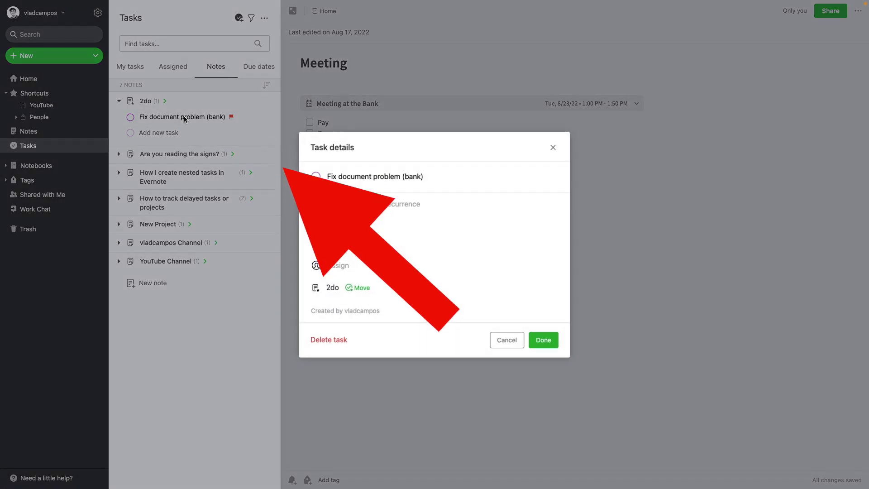
{"action": "left_click", "coordinate": [361, 288]}
{"action": "type", "text": "meeting"}
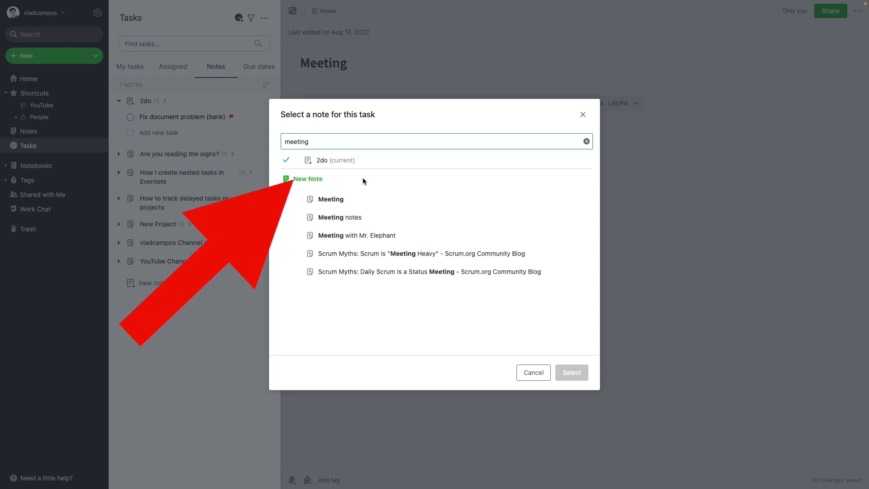
{"action": "left_click", "coordinate": [365, 198]}
{"action": "left_click", "coordinate": [571, 372]}
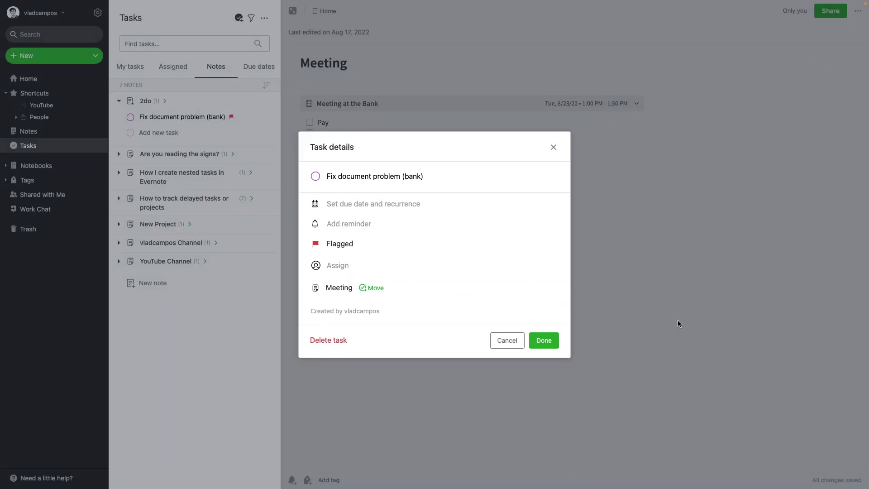
{"action": "left_click", "coordinate": [553, 344]}
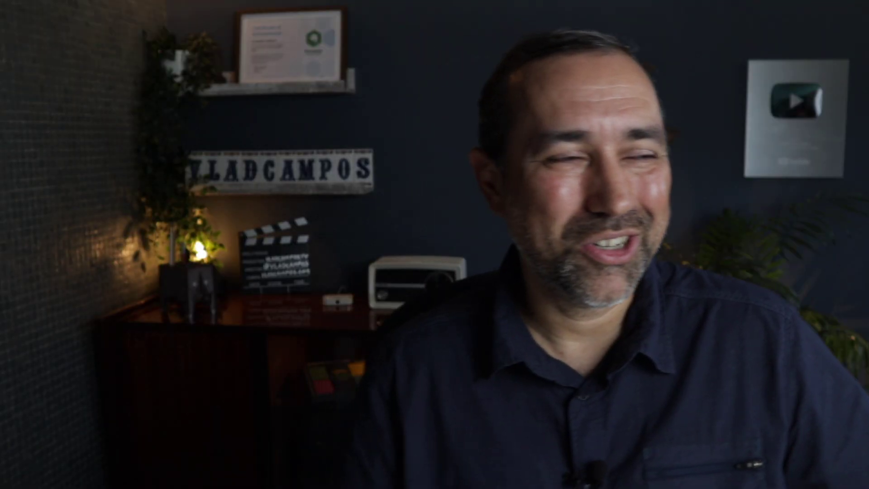